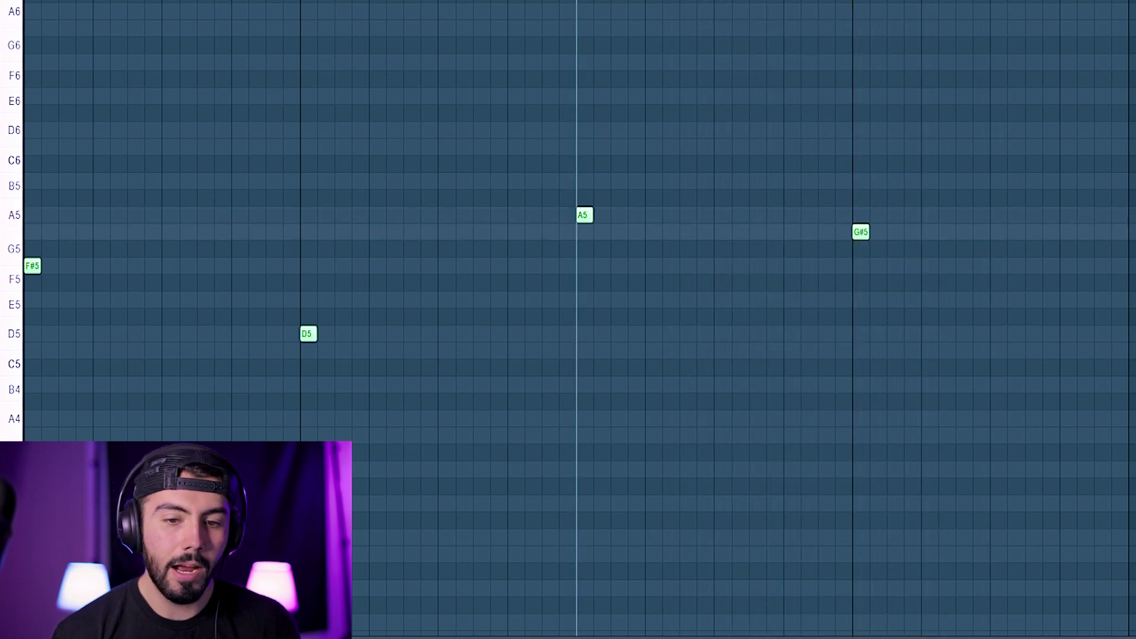
Step: Set the recorded sample channel's time-stretching mode to Stretch and play the four-note pattern
key("F6")
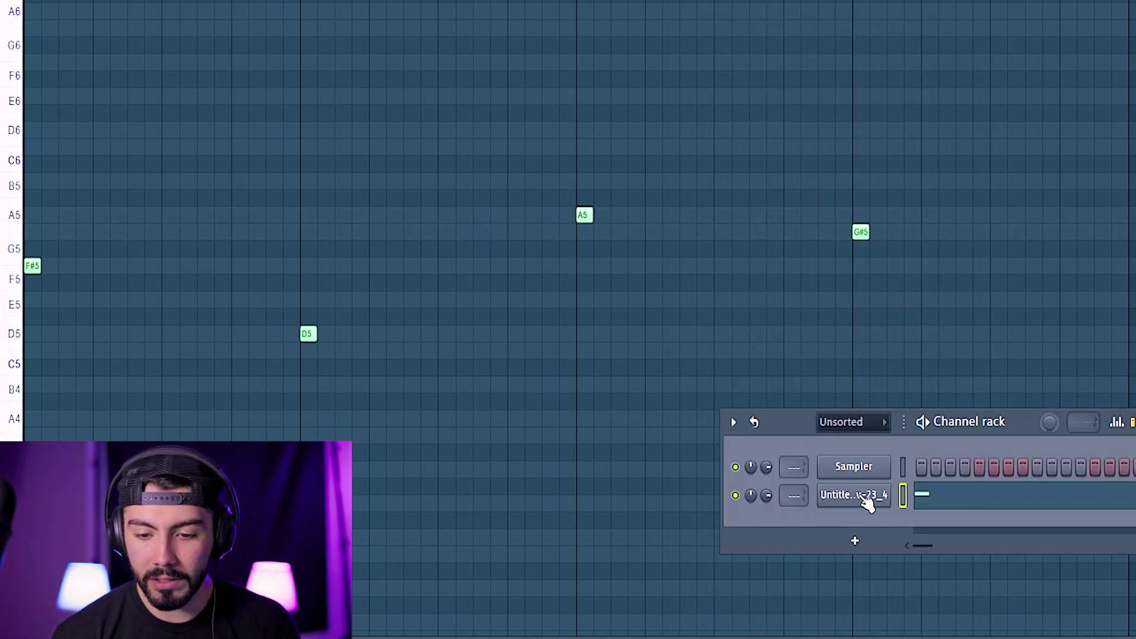
left_click(861, 496)
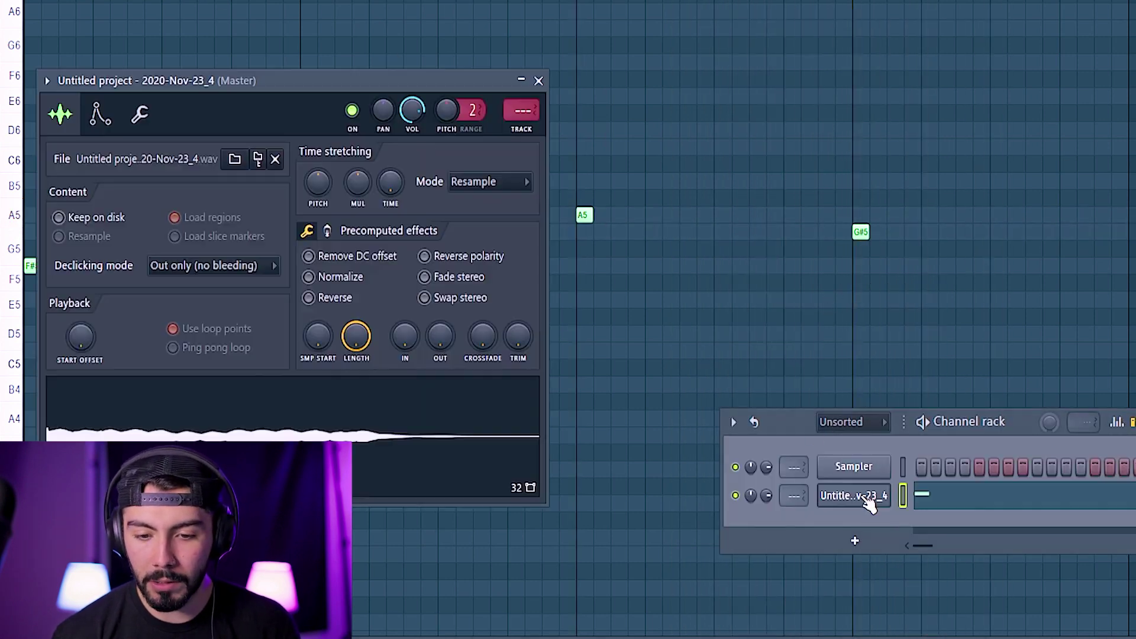
left_click(474, 182)
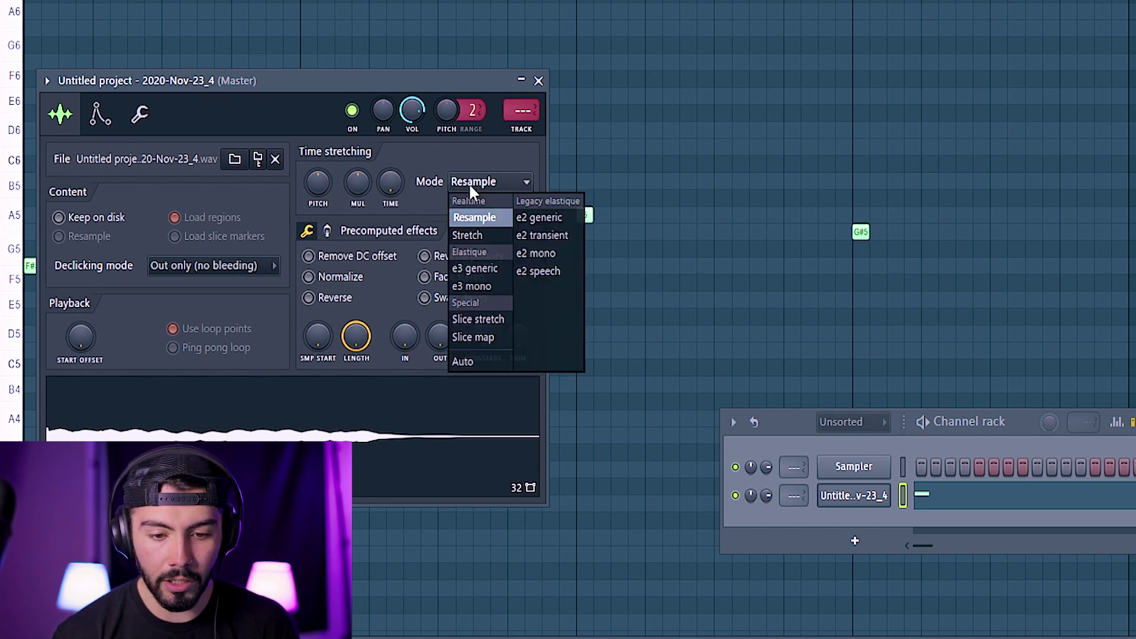
left_click(473, 235)
left_click(538, 81)
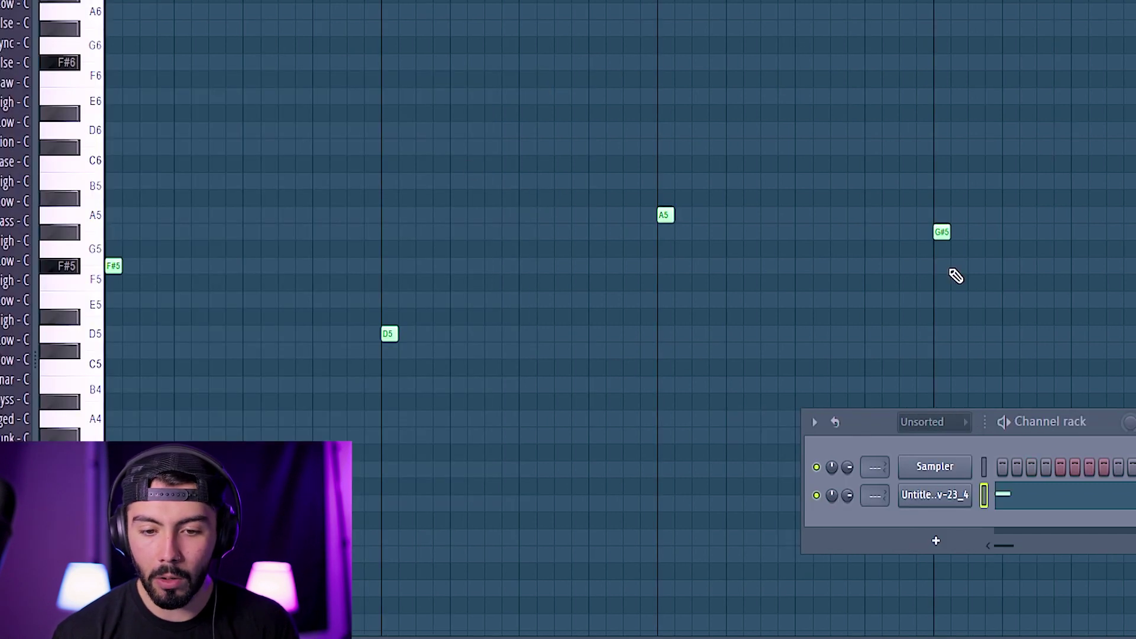
key("space")
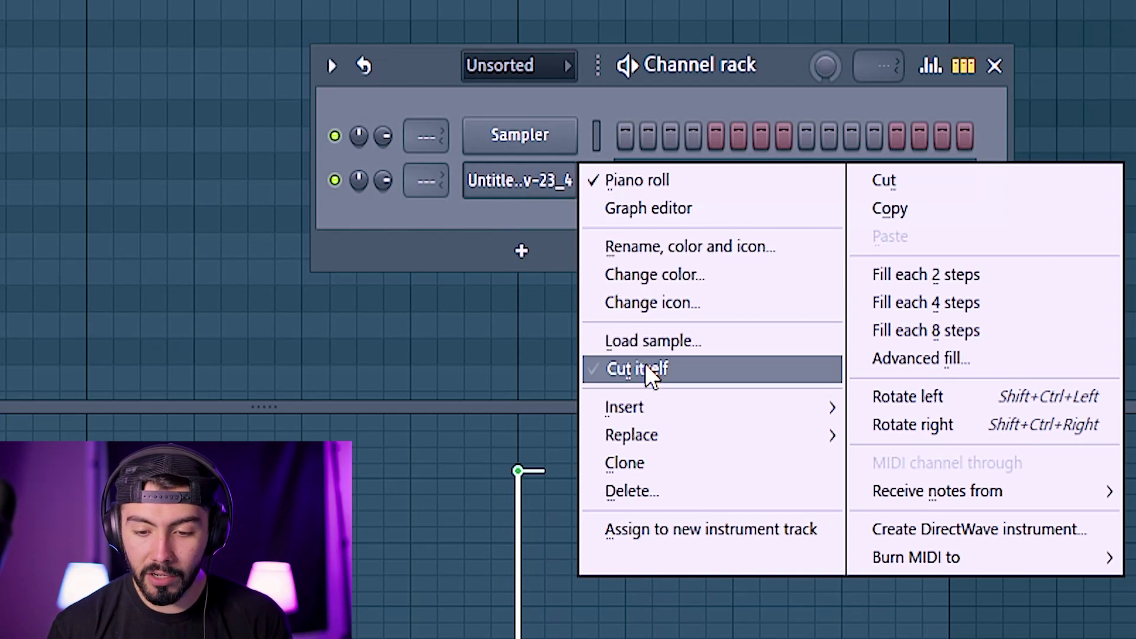
Step: Enable Cut itself on the recorded sample channel and copy the four bar-long notes five semitones lower as a second voice
left_click(650, 372)
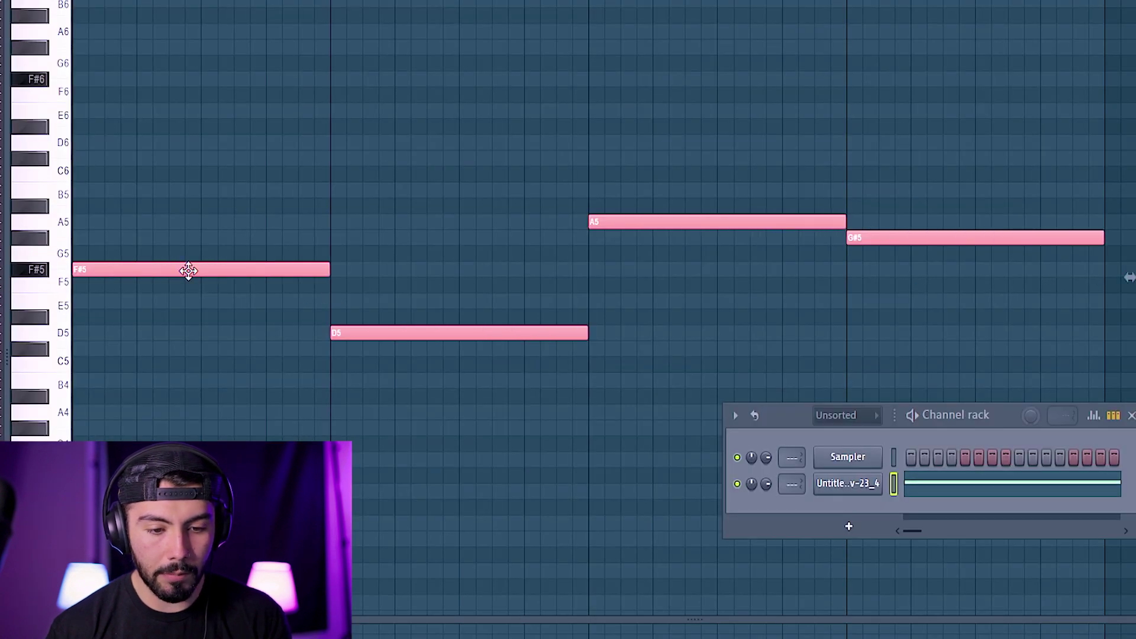
left_click_drag(188, 270, 210, 353)
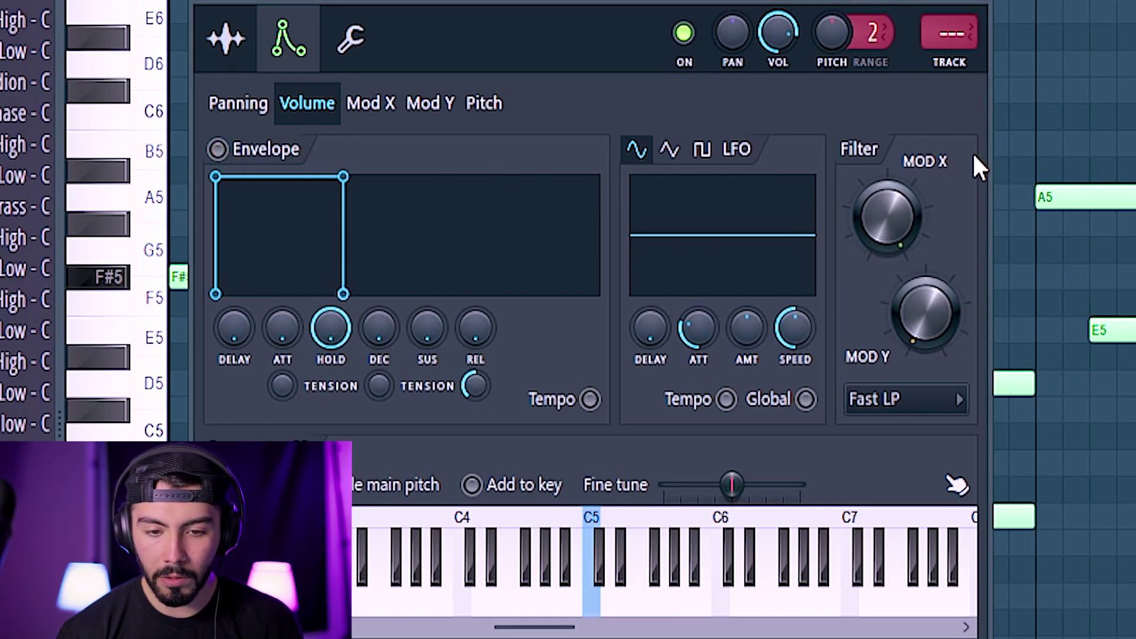
left_click(984, 2)
key("space")
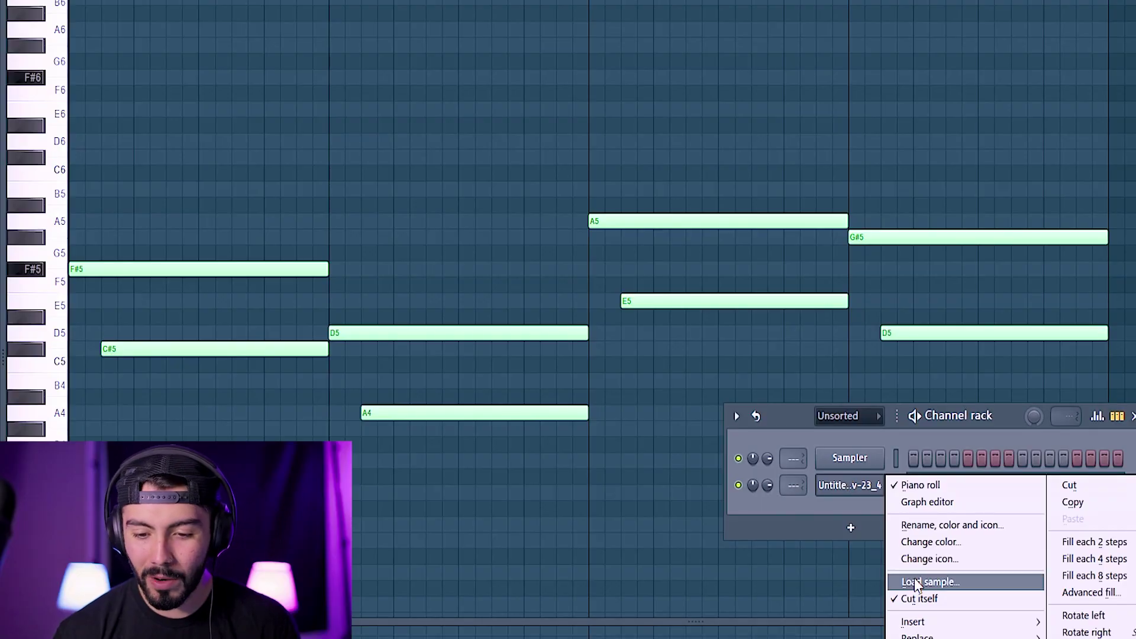
Step: Turn off Cut itself on the recorded sample channel so its overlapping notes can ring together
left_click(920, 599)
right_click(840, 488)
left_click(830, 485)
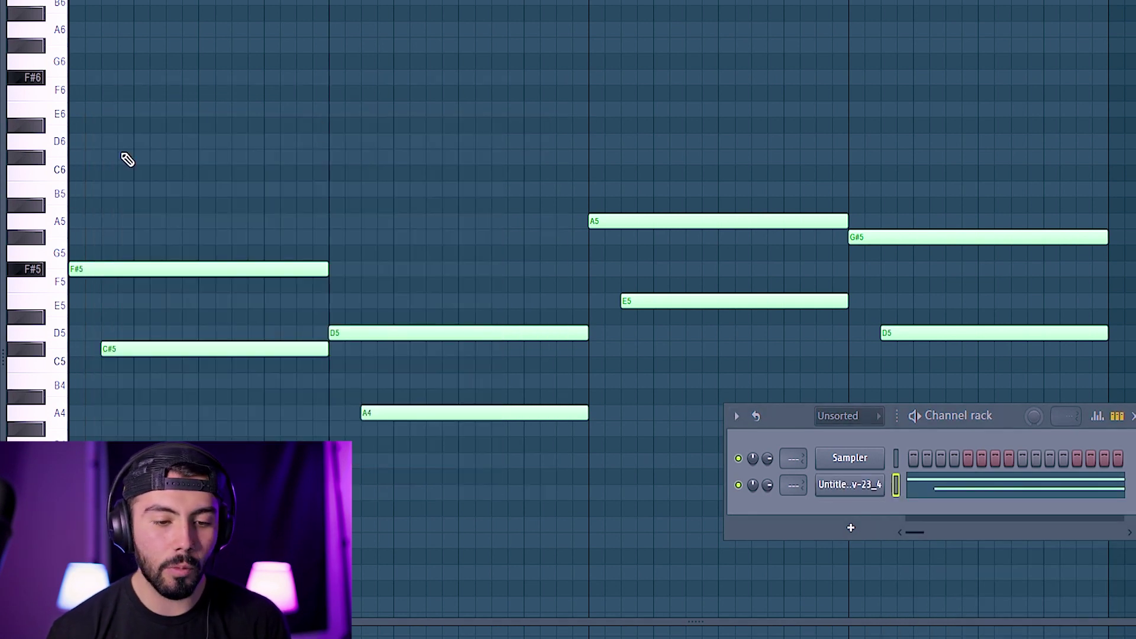
Step: Draw note filter cutoff frequency values that step lower with each bar's pair of notes, and play the pattern
scroll(217, 116, "down", 2)
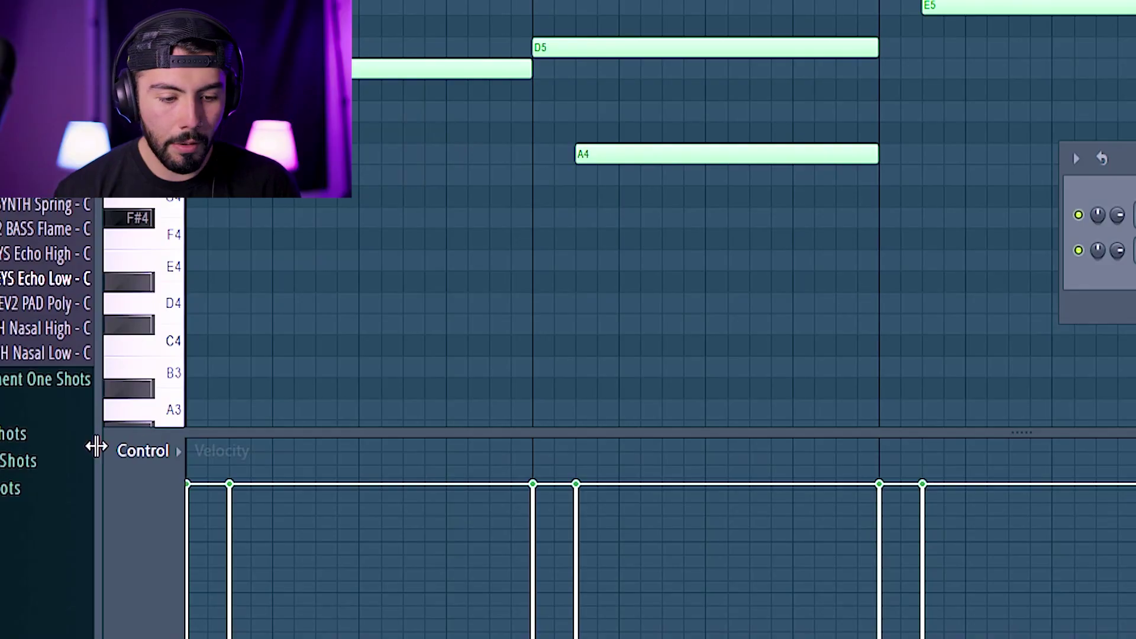
left_click(148, 452)
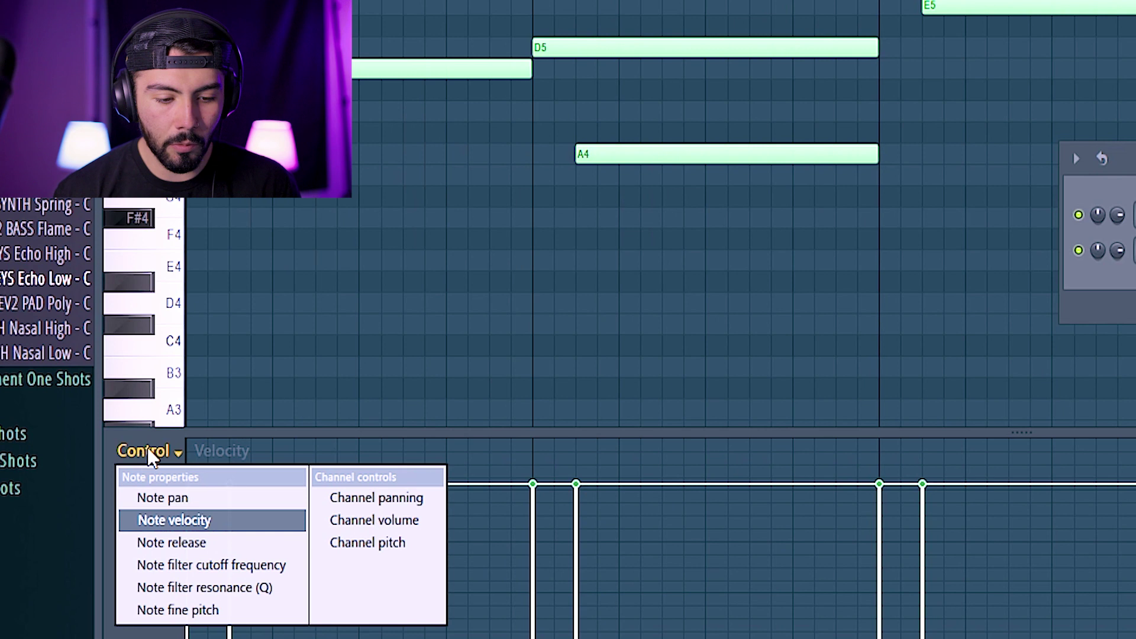
left_click(210, 568)
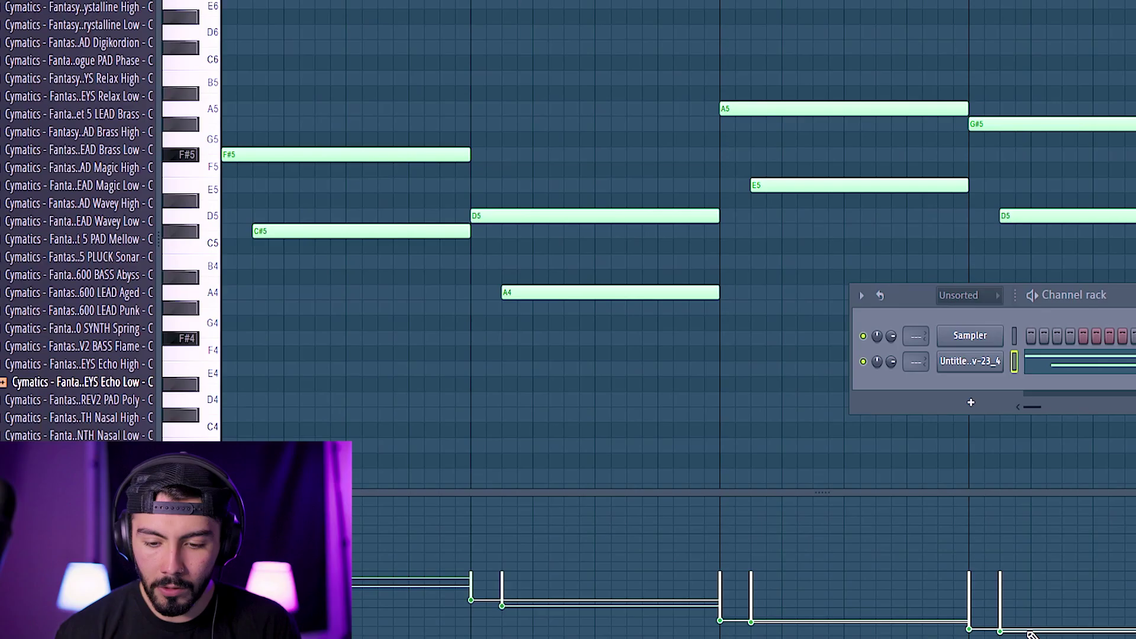
key("space")
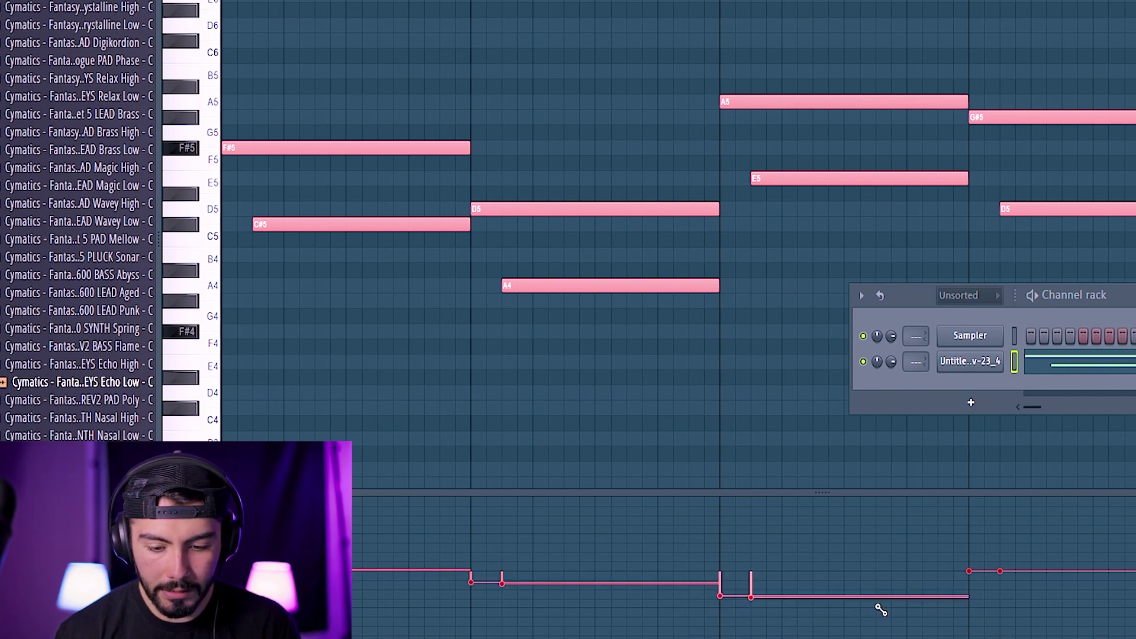
key("space")
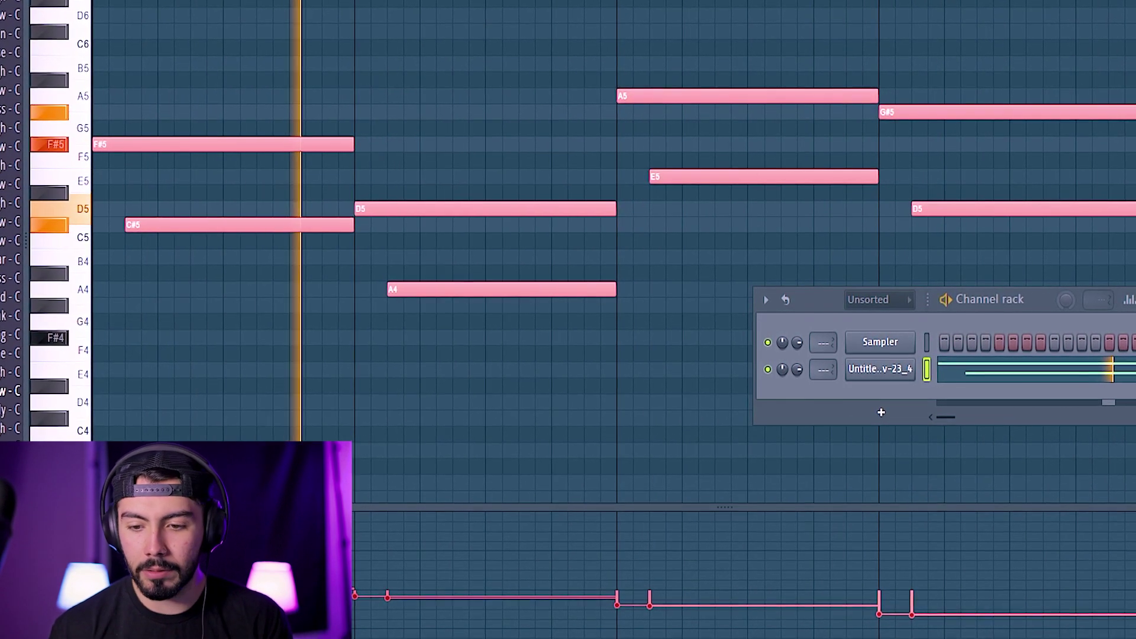
Step: Route the recorded sample channel to mixer insert 1 and load FabFilter Pro-R on that insert
left_click(1134, 298)
scroll(892, 266, "down", 1)
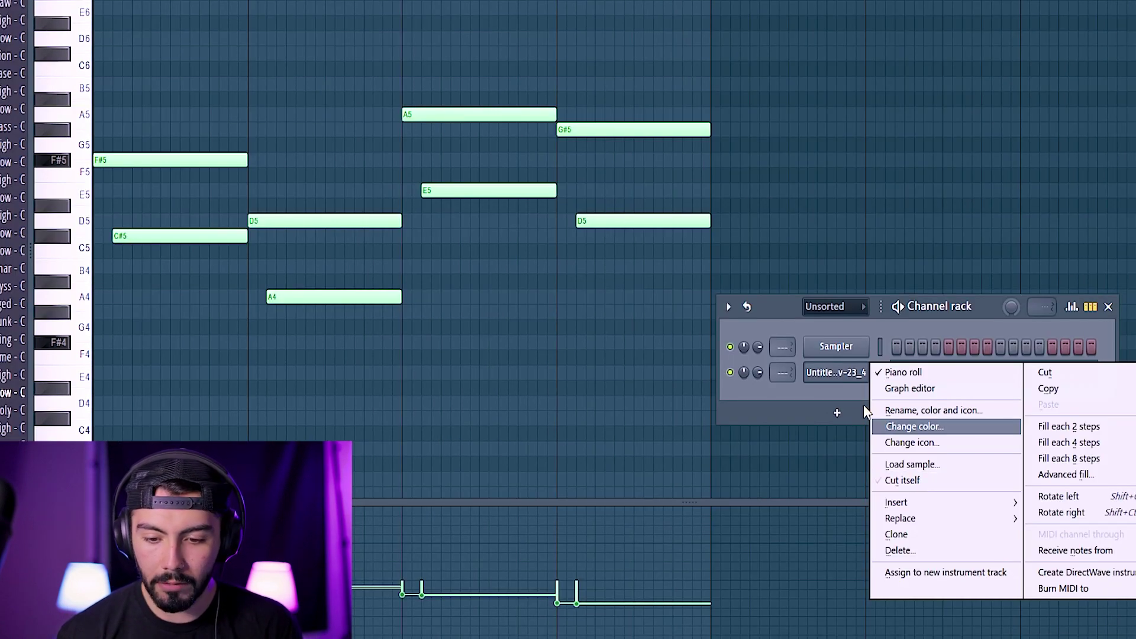
left_click(358, 378)
right_click(819, 383)
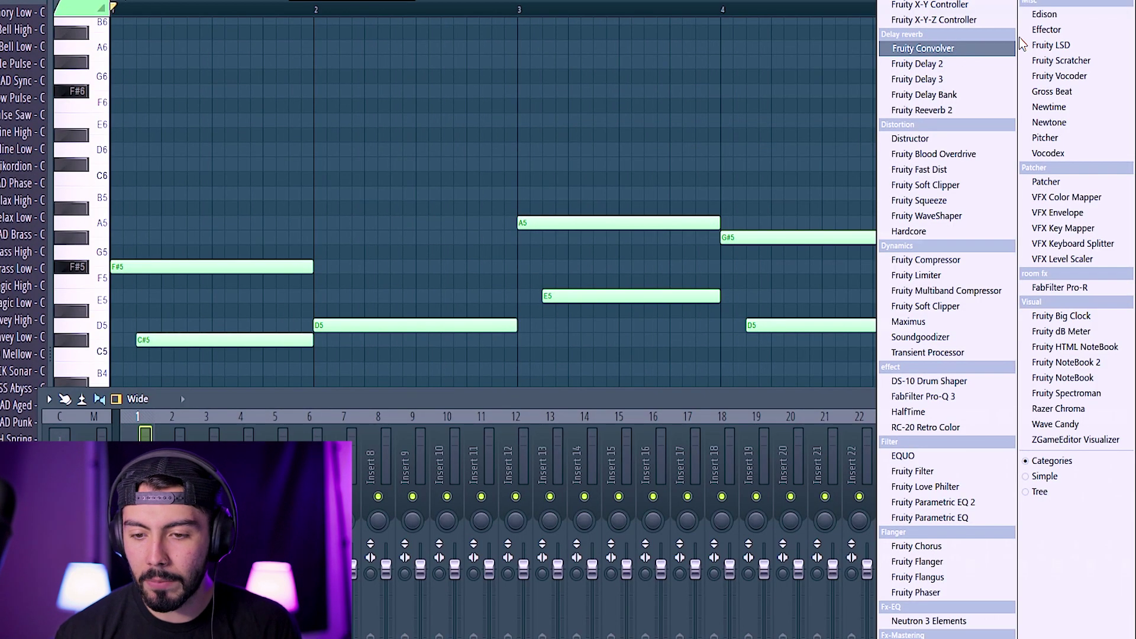
left_click(1043, 287)
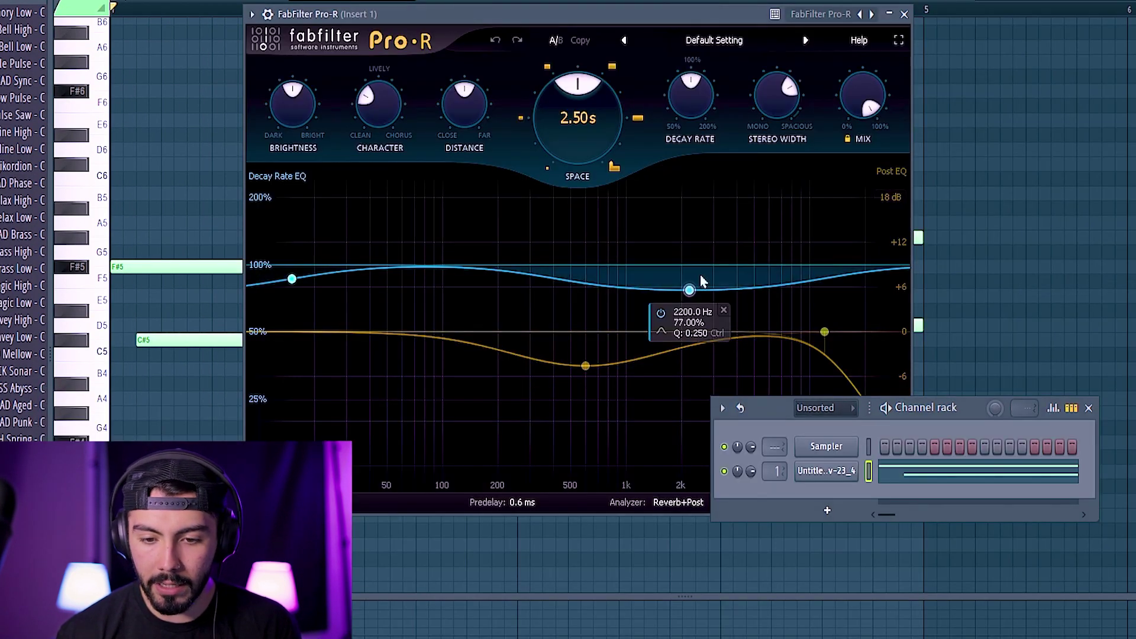
Step: Raise Pro-R's upper decay rate EQ point to about 169% near 5.8 kHz and set Space to 10 s
left_click_drag(700, 276, 776, 202)
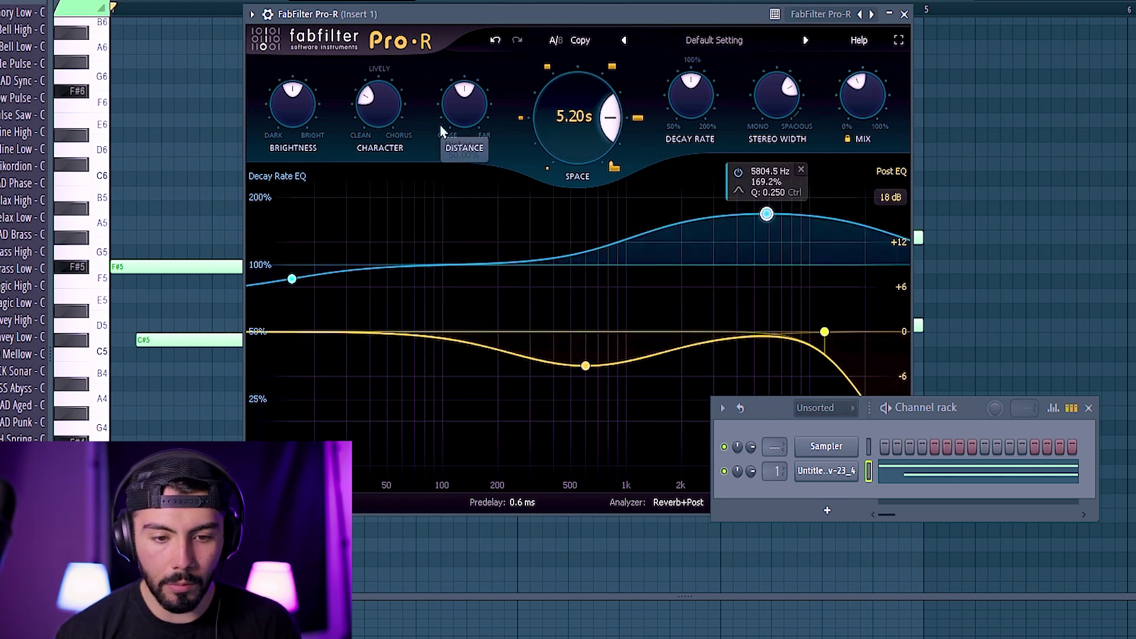
key("space")
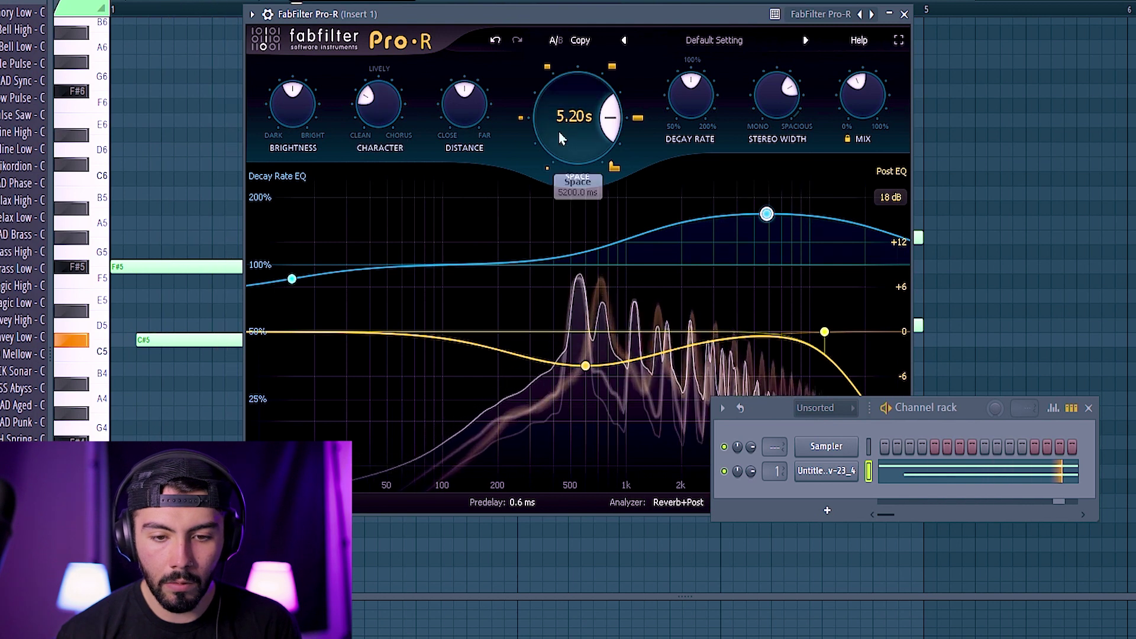
left_click(613, 167)
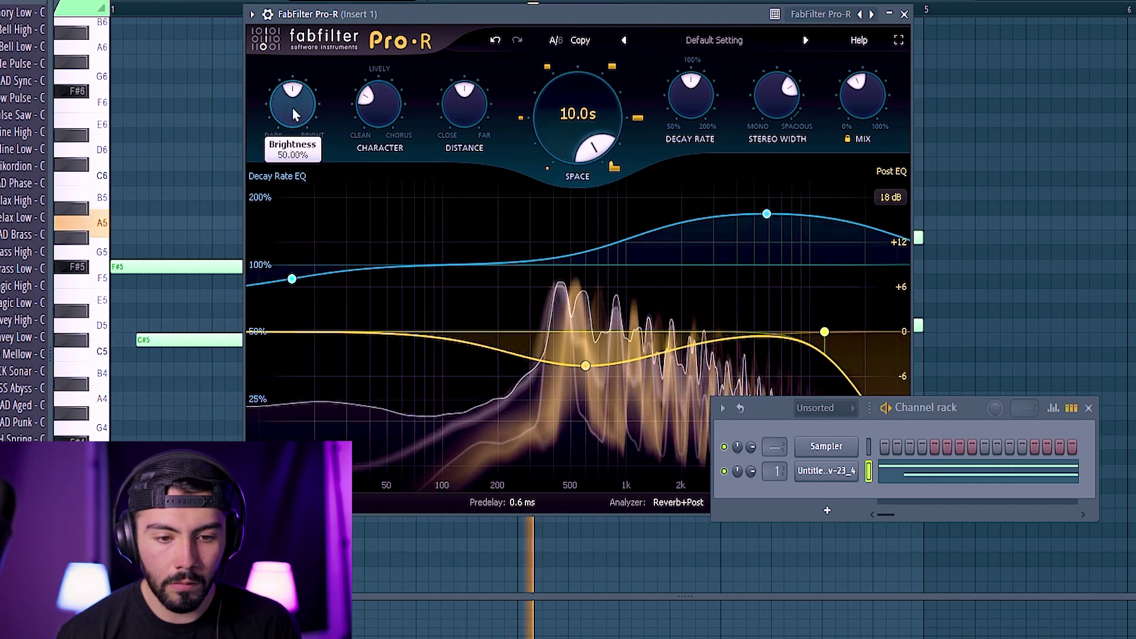
Step: Raise Pro-R's Brightness to about 61% and lower its Mix slightly
mouse_move(307, 109)
left_click_drag(307, 110, 314, 90)
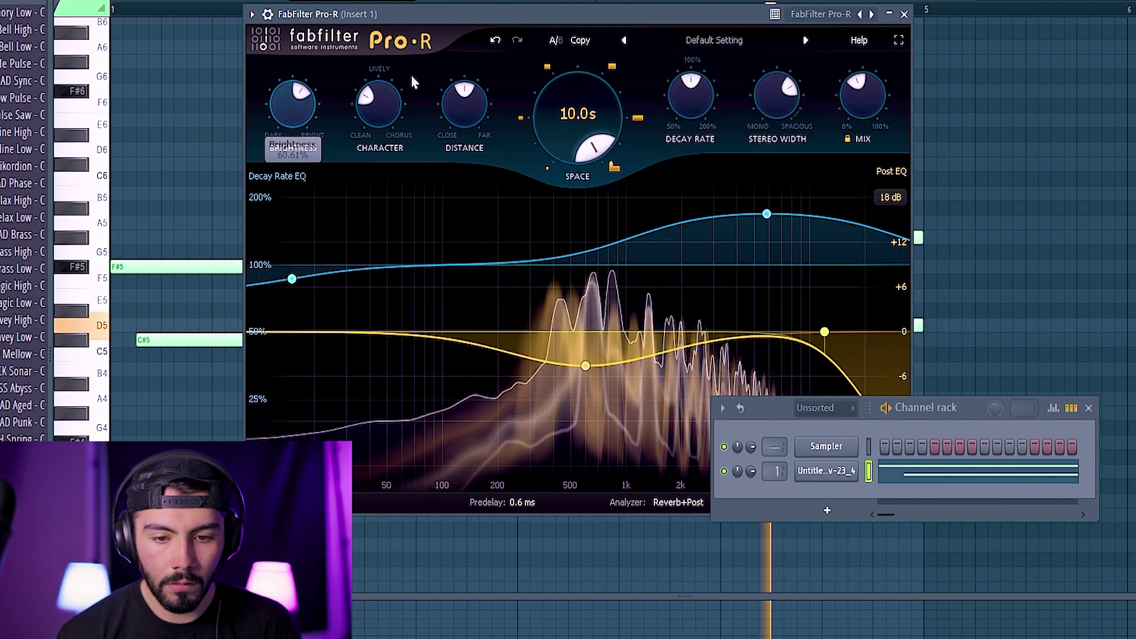
left_click_drag(856, 83, 856, 96)
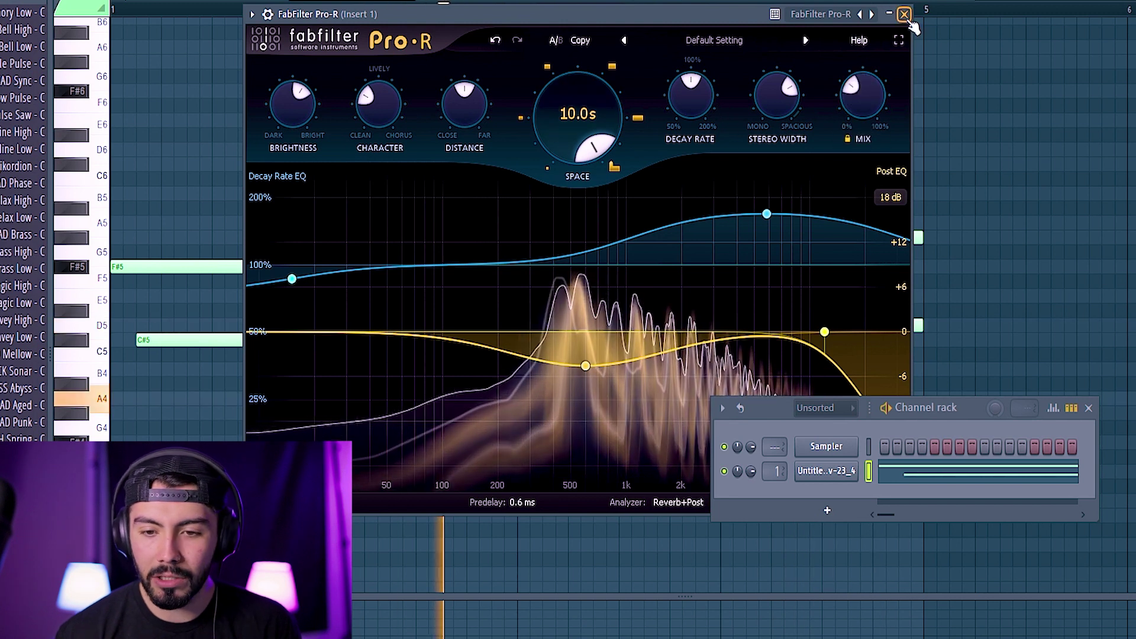
Step: Move Pro-R's 600 Hz post EQ band to a boost of about 3 dB near 1 kHz, and add a low cut just above 100 Hz
mouse_move(586, 365)
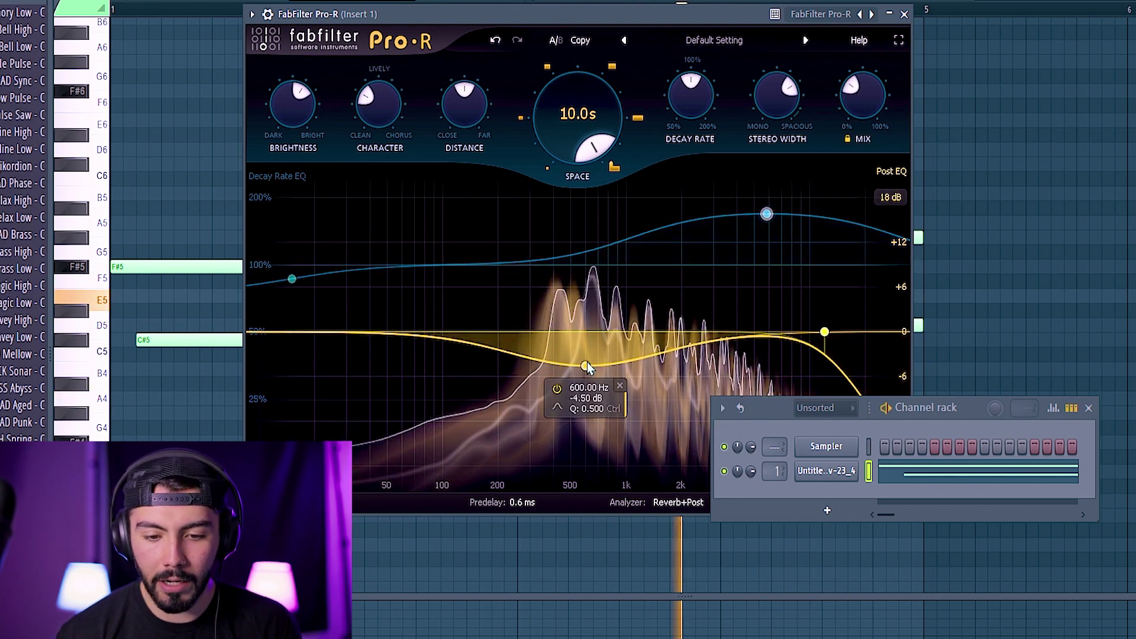
left_click_drag(586, 367, 634, 306)
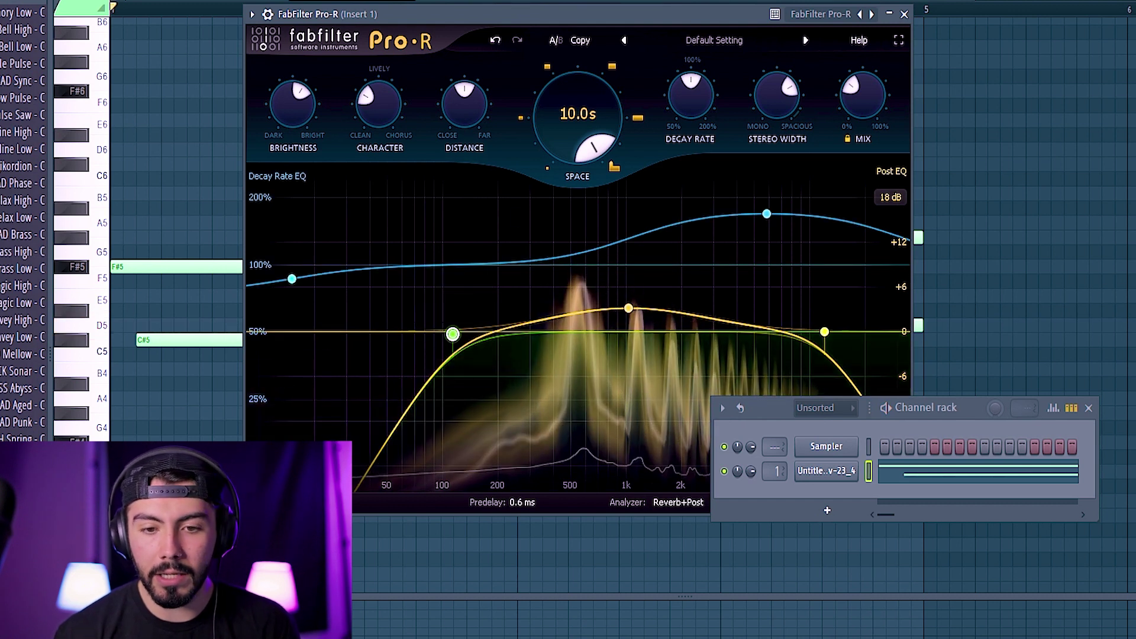
Step: Load Fruity Convolver on insert 1 and draw an equalizer curve that cuts the lows and boosts the mids
key("F9")
left_click(1133, 453)
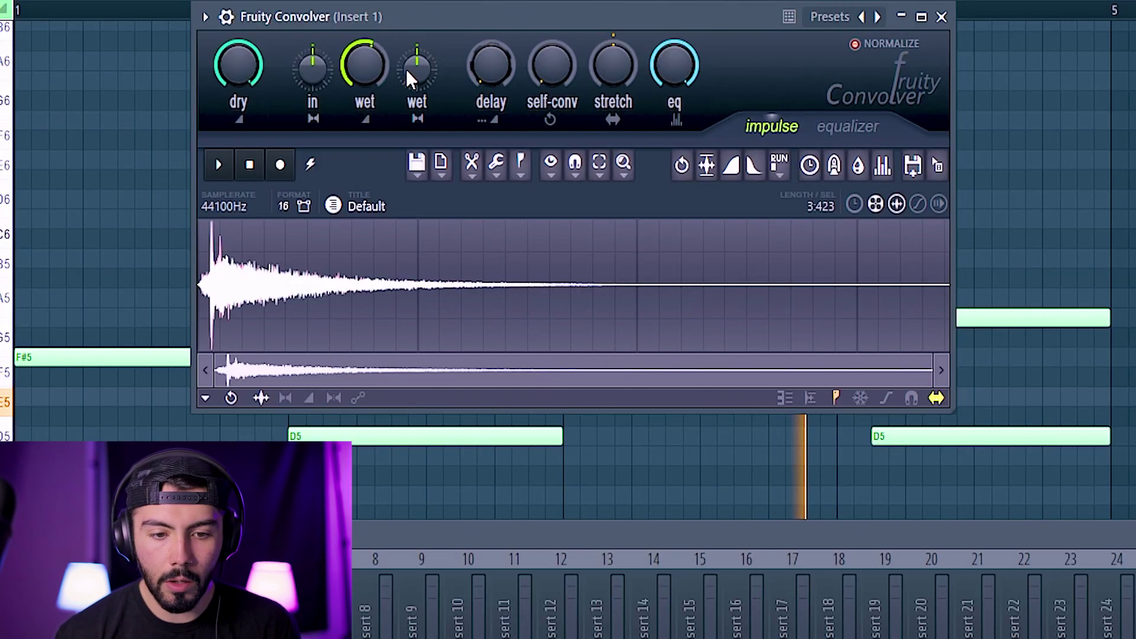
left_click(846, 128)
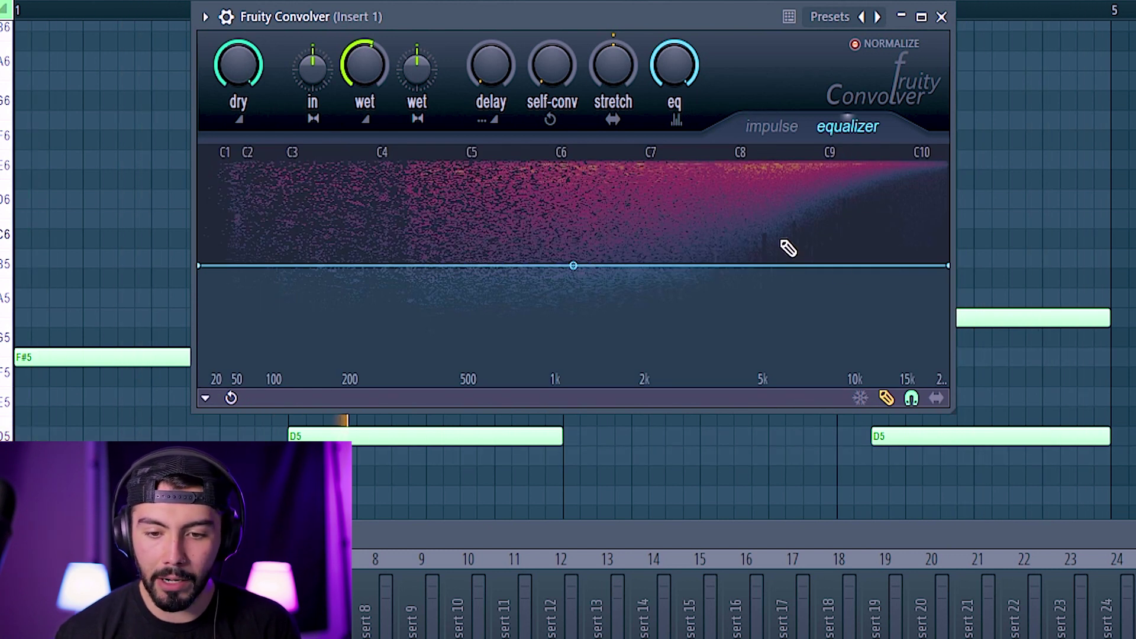
mouse_move(864, 274)
left_mouse_down()
mouse_move(536, 195)
mouse_move(319, 330)
left_mouse_up()
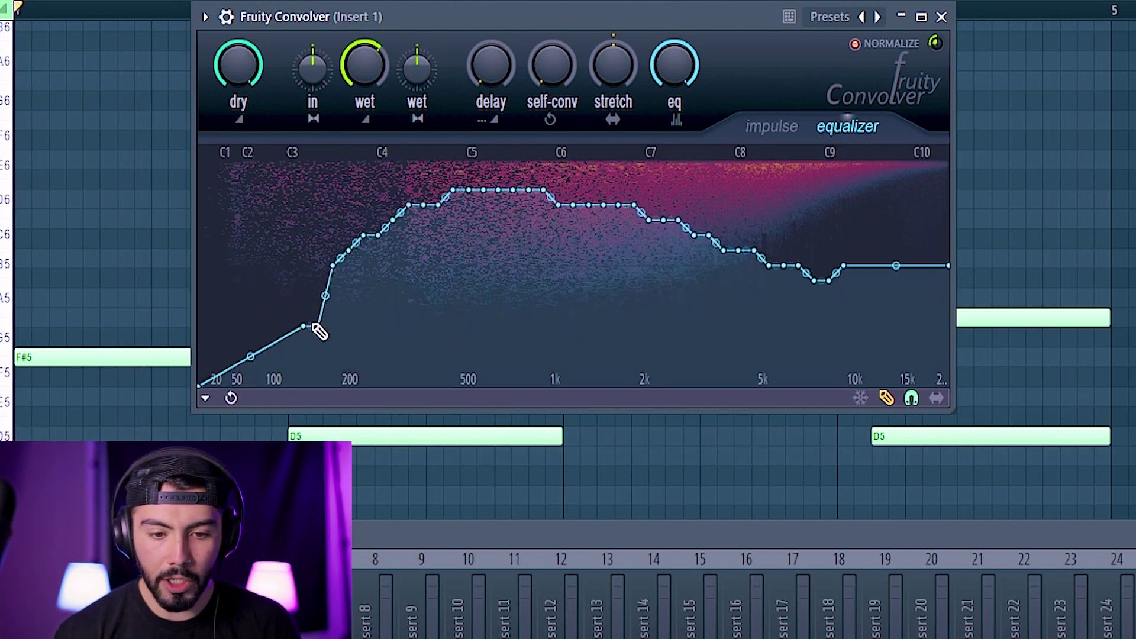
mouse_move(416, 300)
left_mouse_down()
mouse_move(850, 228)
mouse_move(436, 288)
left_mouse_up()
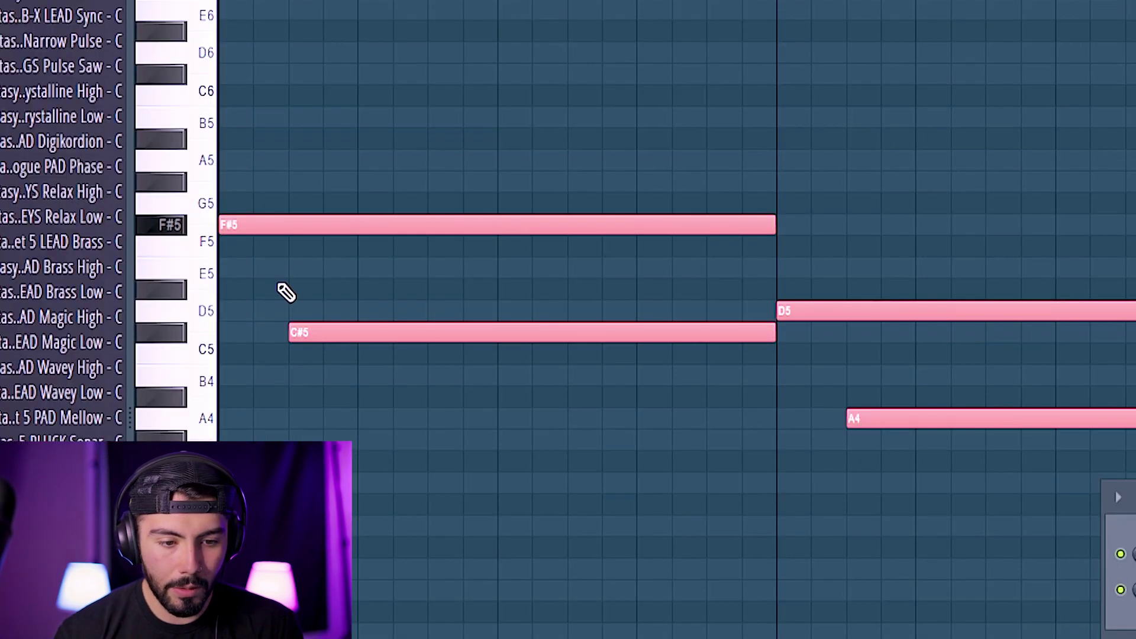
left_click(285, 292)
left_click(228, 271)
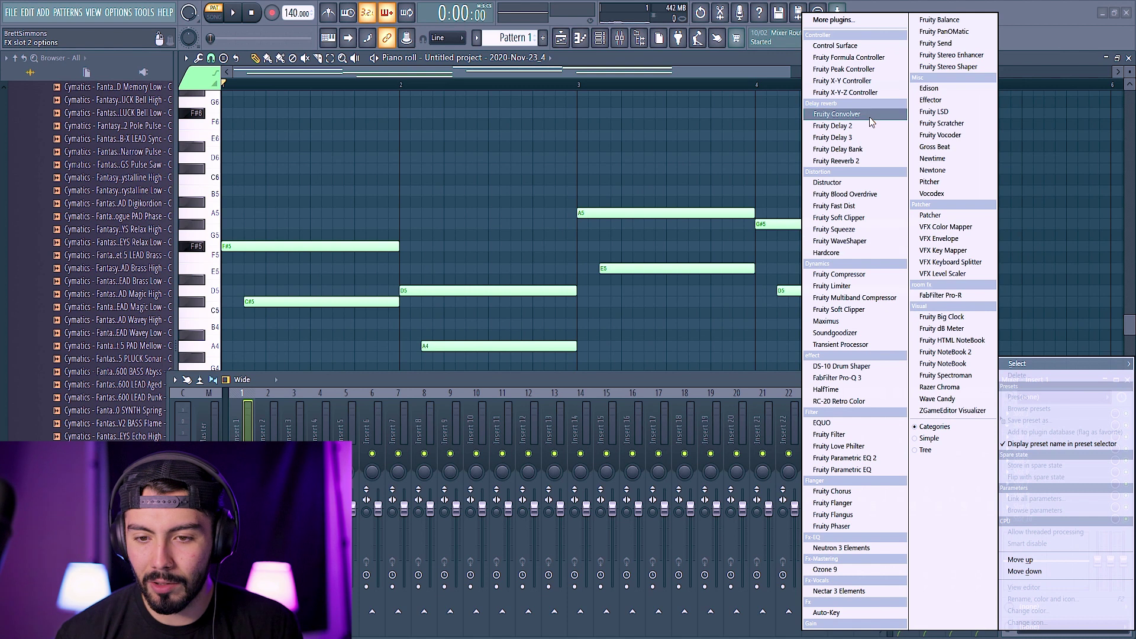
Step: Load Fruity Delay 2 on insert 1 with ping-pong feedback and set its delay time to 4 steps
left_click(867, 126)
left_click(482, 167)
right_click(569, 156)
mouse_move(580, 176)
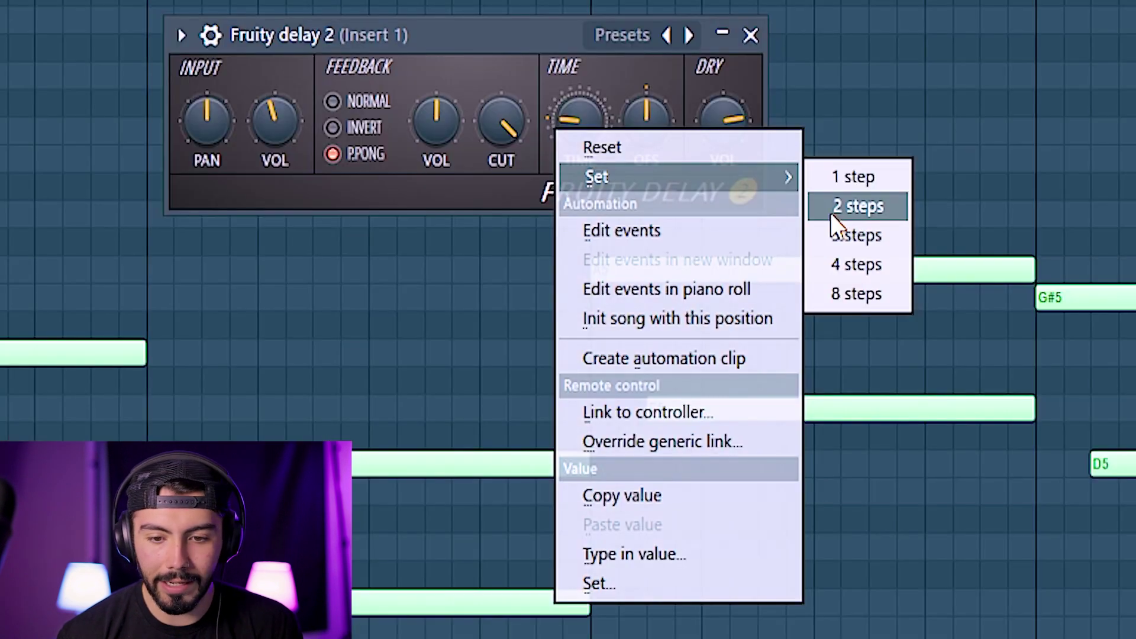
left_click(852, 269)
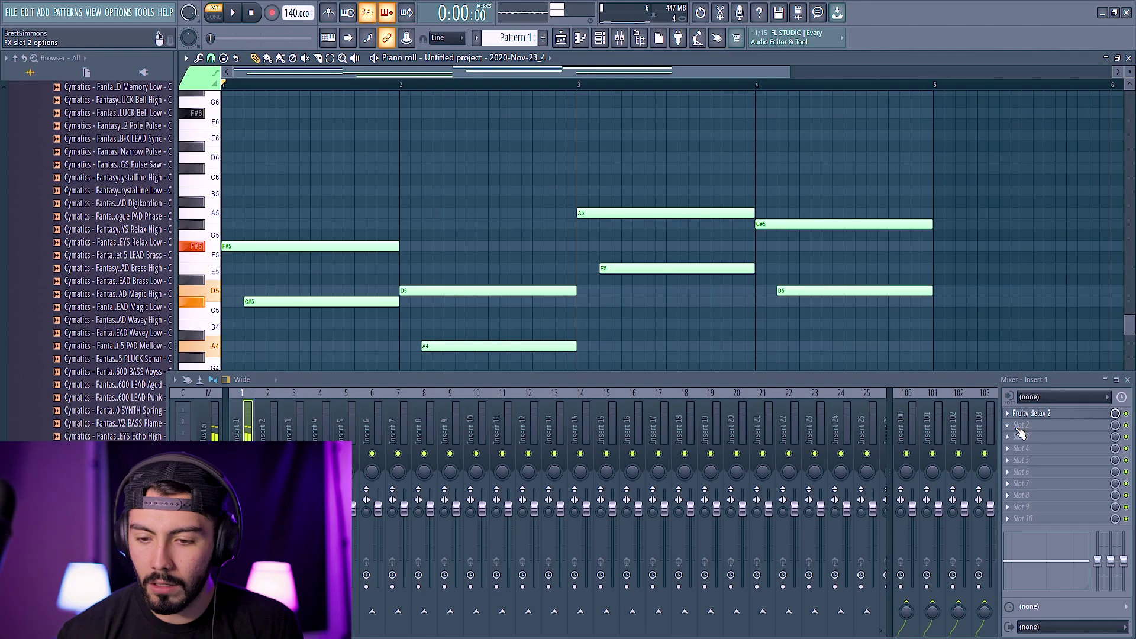
Step: Load FabFilter Pro-R after the delay and add a 12 dB/oct low cut band in the FabFilter equalizer
left_click(1017, 431)
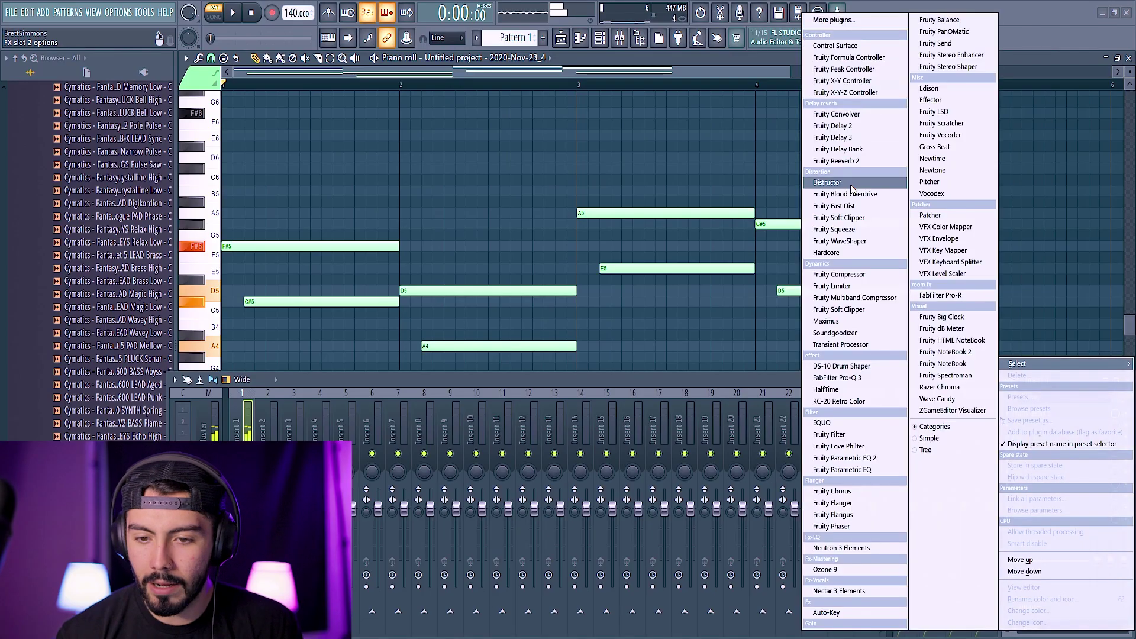
left_click(941, 296)
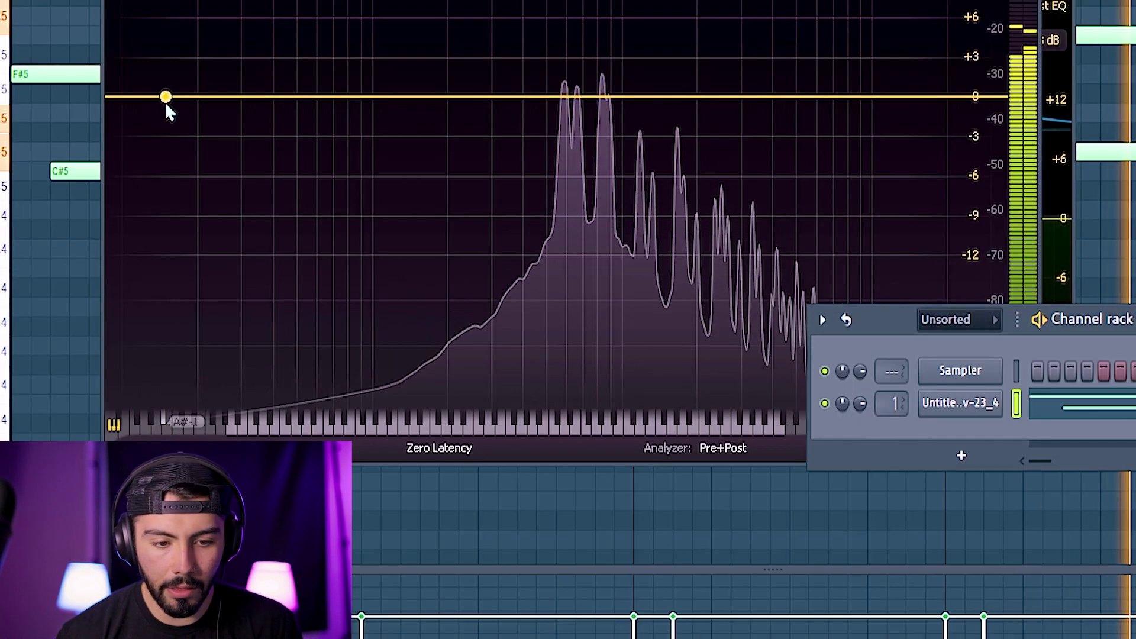
left_click(164, 99)
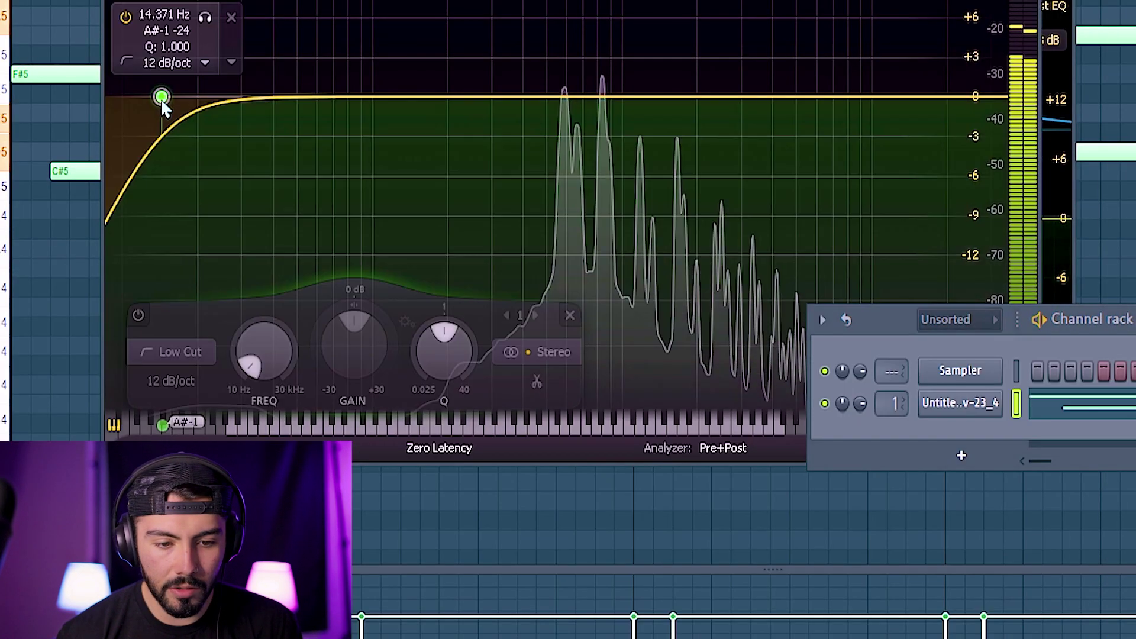
left_click_drag(259, 325, 249, 264)
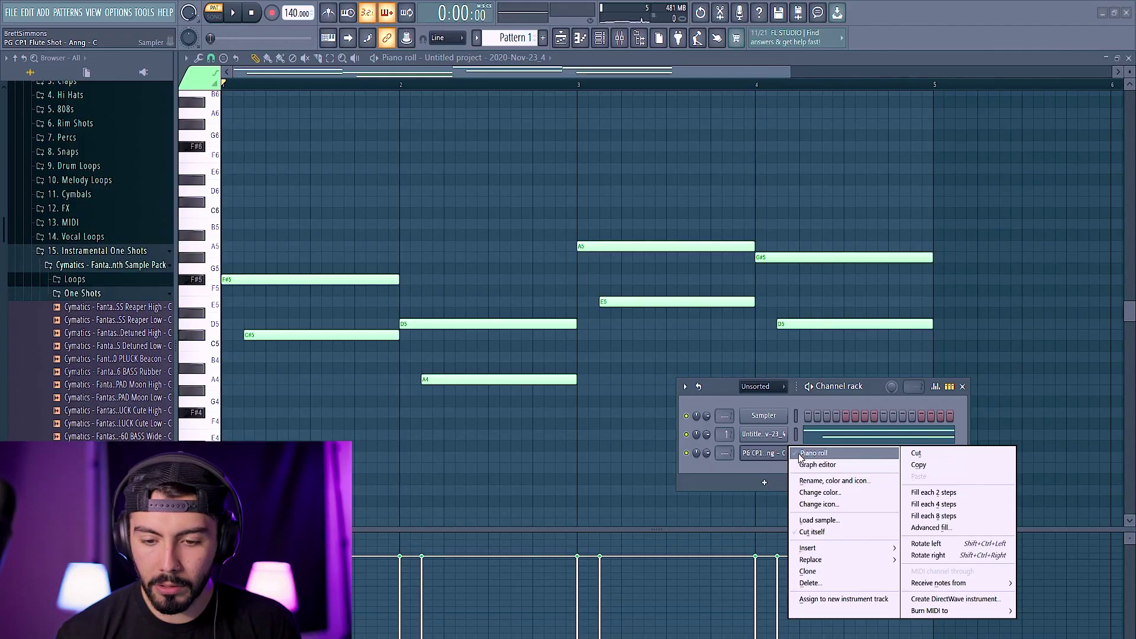
Step: Open the channel settings of the PG CP1 Flute Shot sample
scroll(253, 262, "up", 2)
left_click(112, 265)
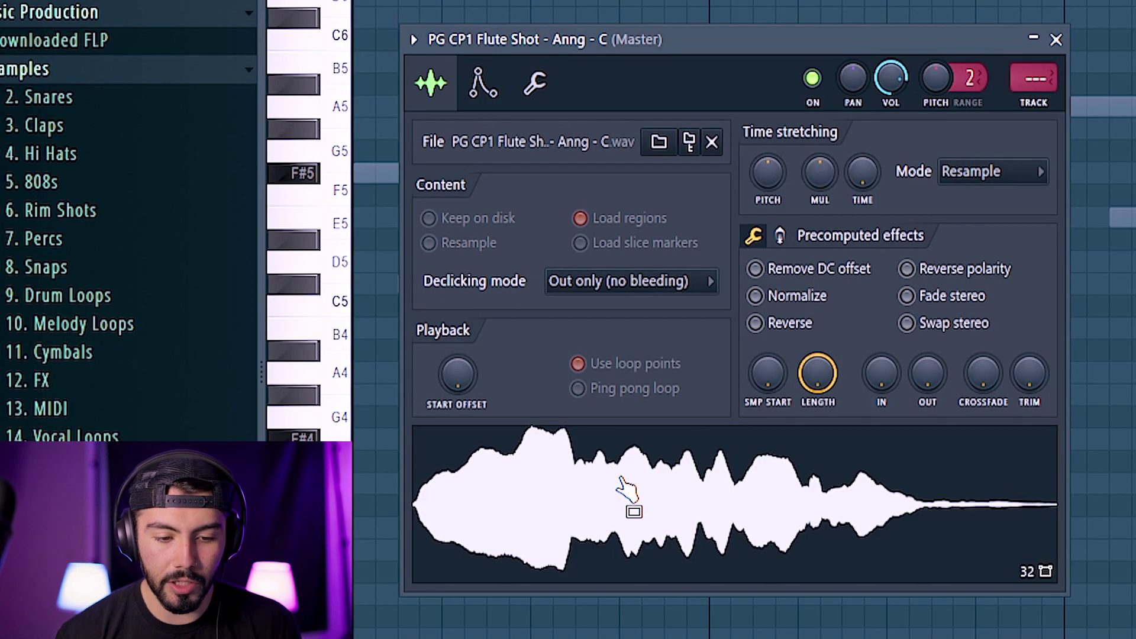